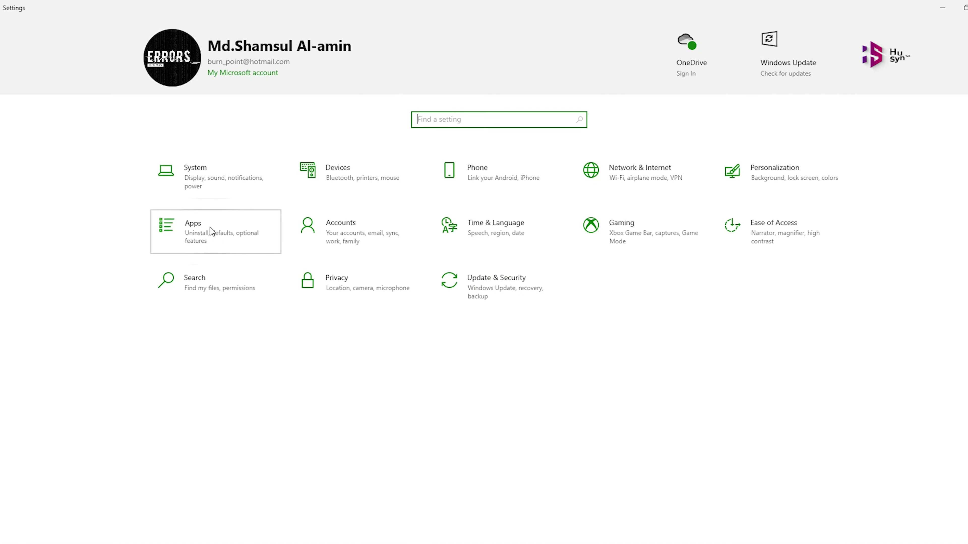
Go to Apps > Default apps and bring up app choices for the Microsoft Edge web browser entry
click(211, 227)
click(50, 143)
click(245, 410)
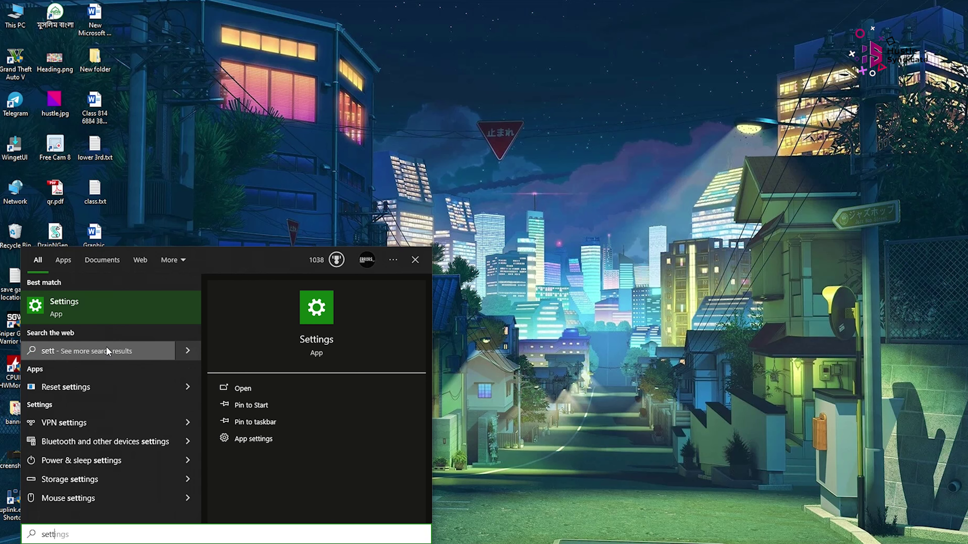
Open Settings from the search results and view the Personalization > Taskbar page
click(99, 307)
click(786, 179)
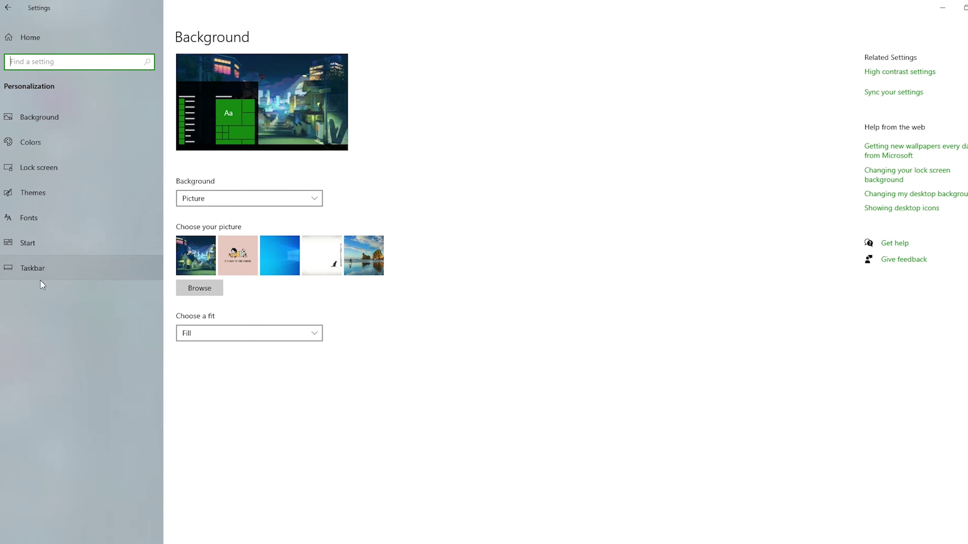
click(30, 270)
scroll(337, 431, down, 5)
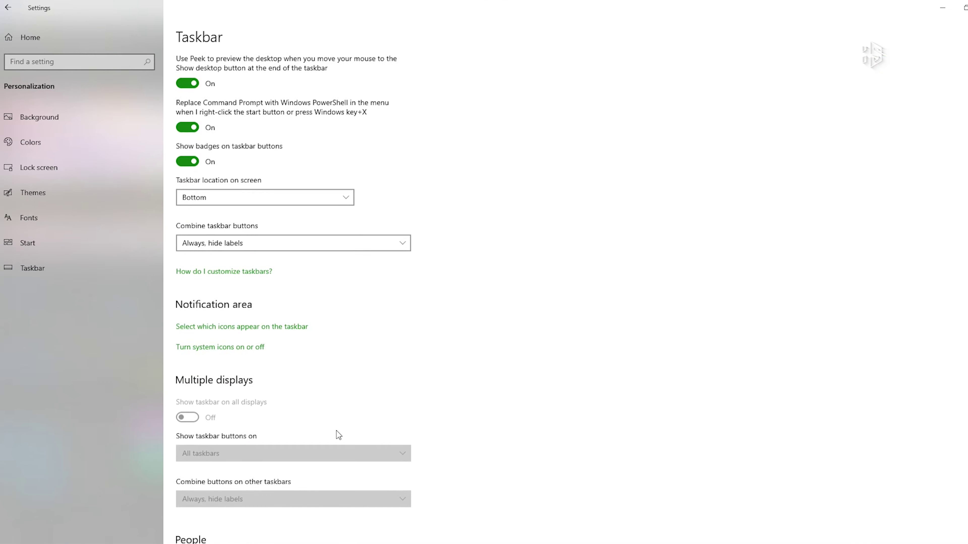
scroll(328, 407, up, 3)
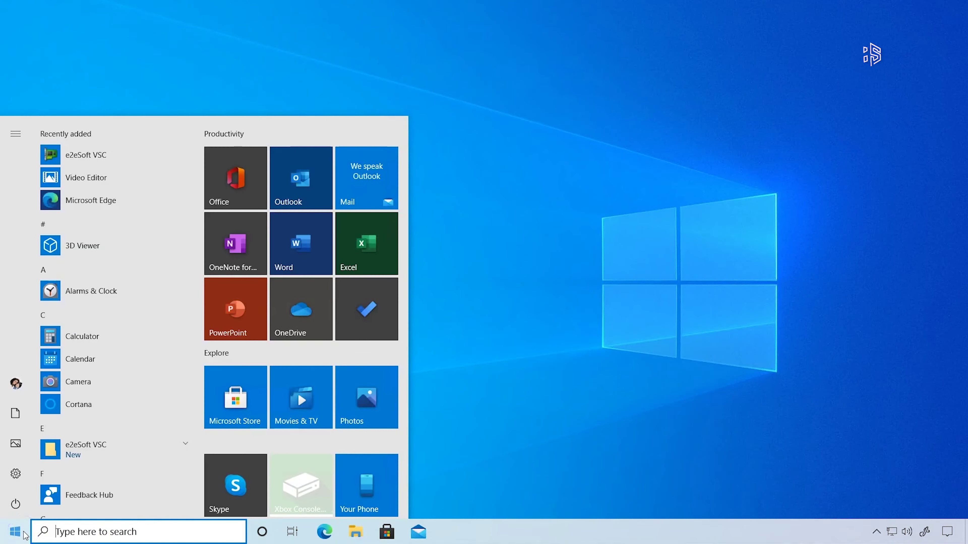
Launch Settings from the Start menu's gear icon
click(26, 479)
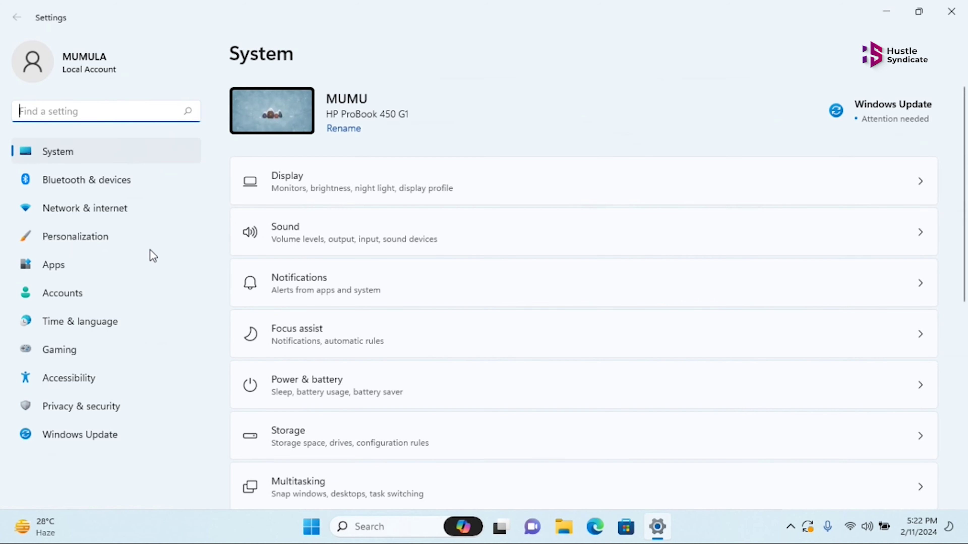
In System > Notifications, uncheck 'Show me the Windows welcome experience after updates'
click(149, 238)
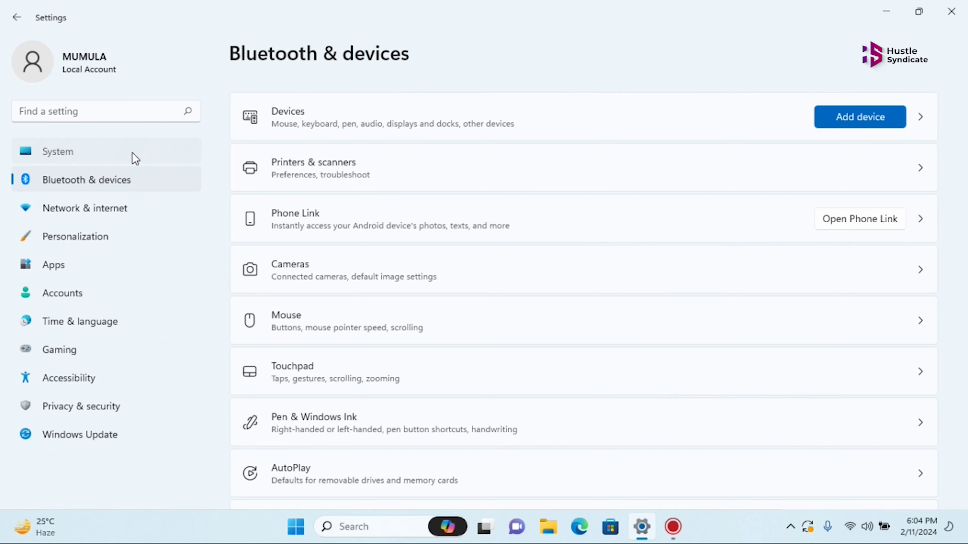
click(132, 152)
click(315, 290)
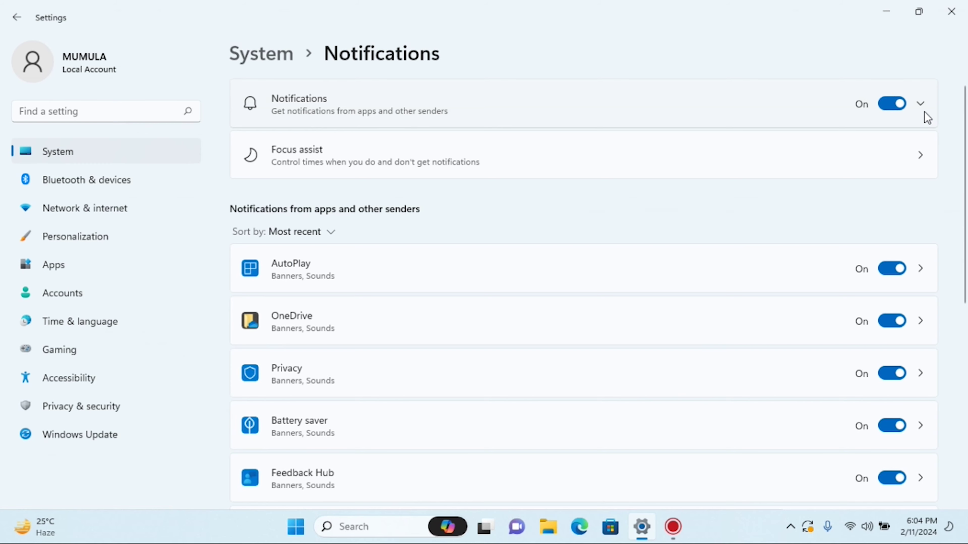
scroll(517, 296, down, 6)
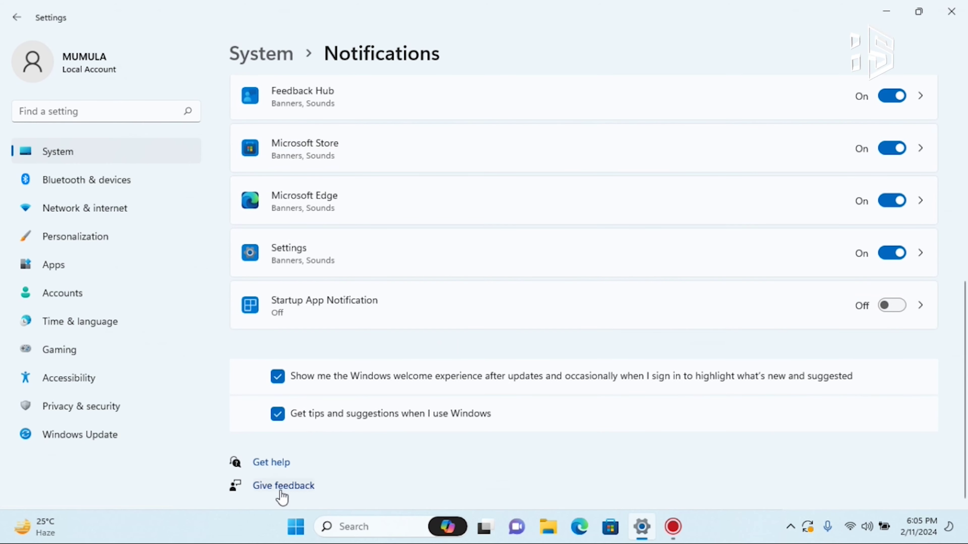
click(279, 376)
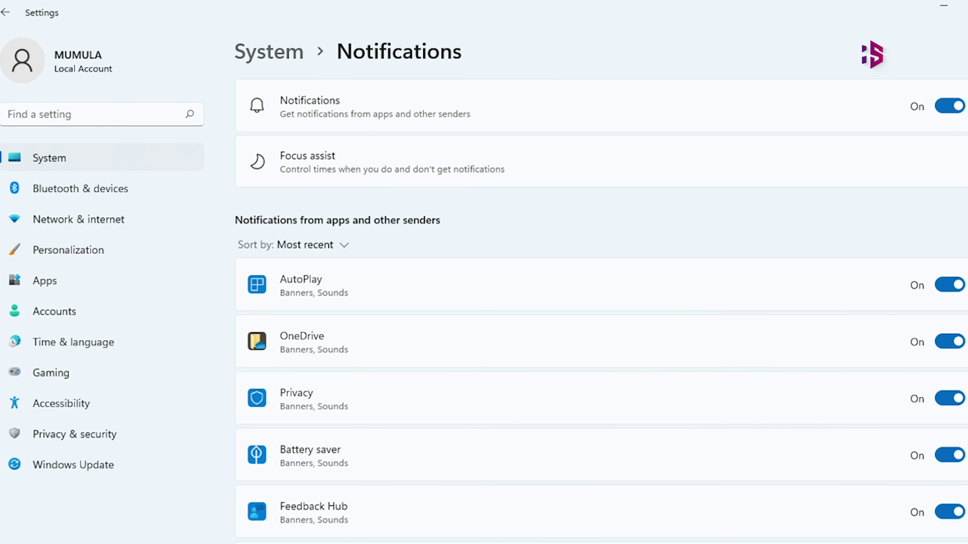
Open System > Notifications and review senders like Privacy, OneDrive and Settings
scroll(599, 324, down, 3)
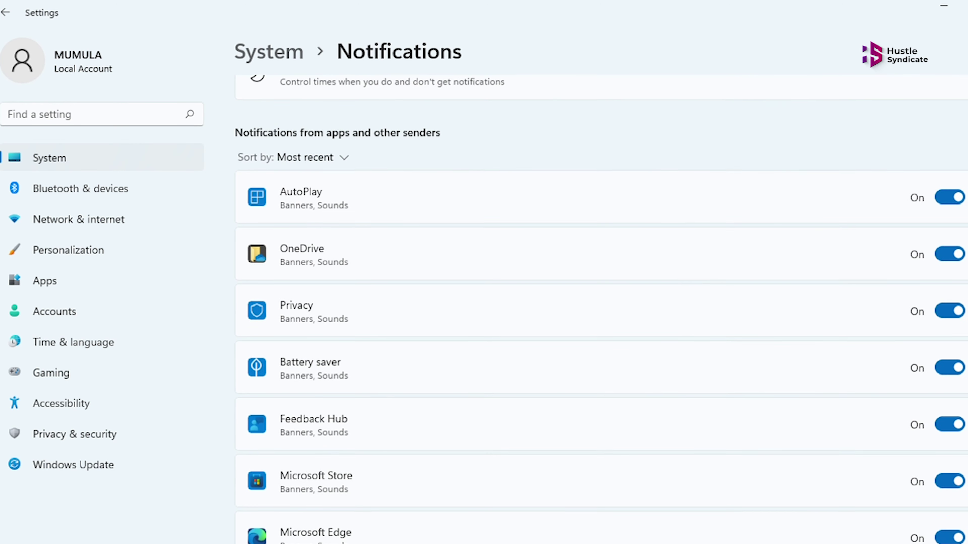
scroll(598, 305, down, 4)
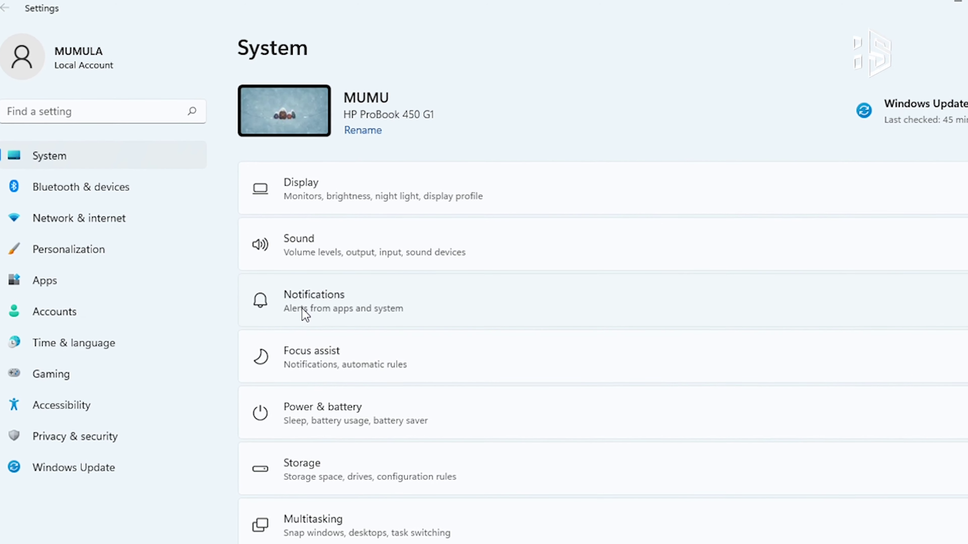
click(305, 301)
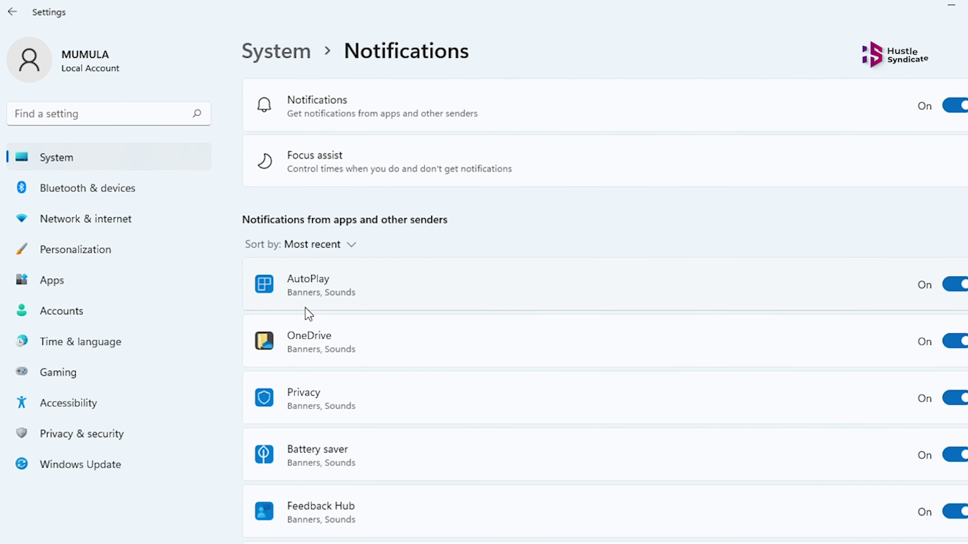
scroll(308, 313, down, 6)
scroll(308, 313, up, 3)
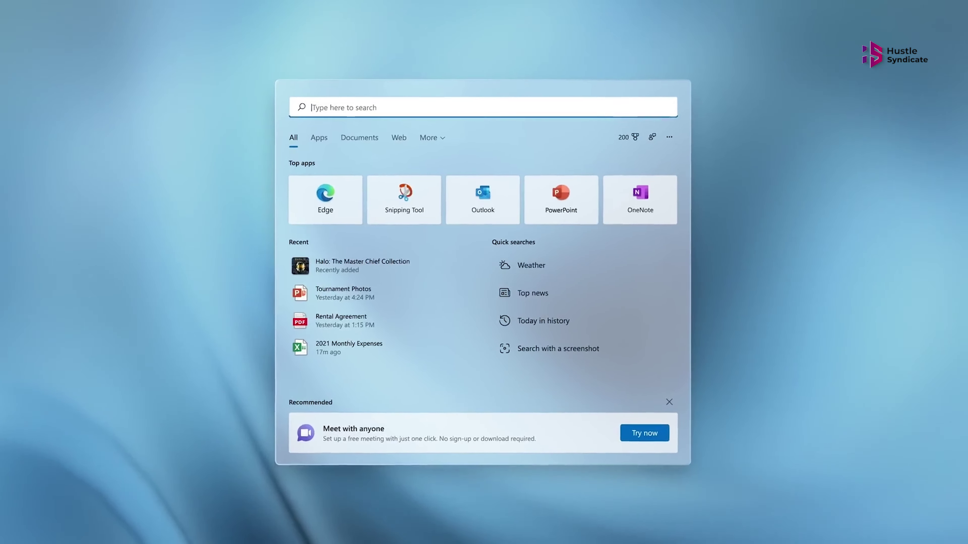
Turn the Notifications toggle Off and expand its lock-screen and sound options
text(settings)
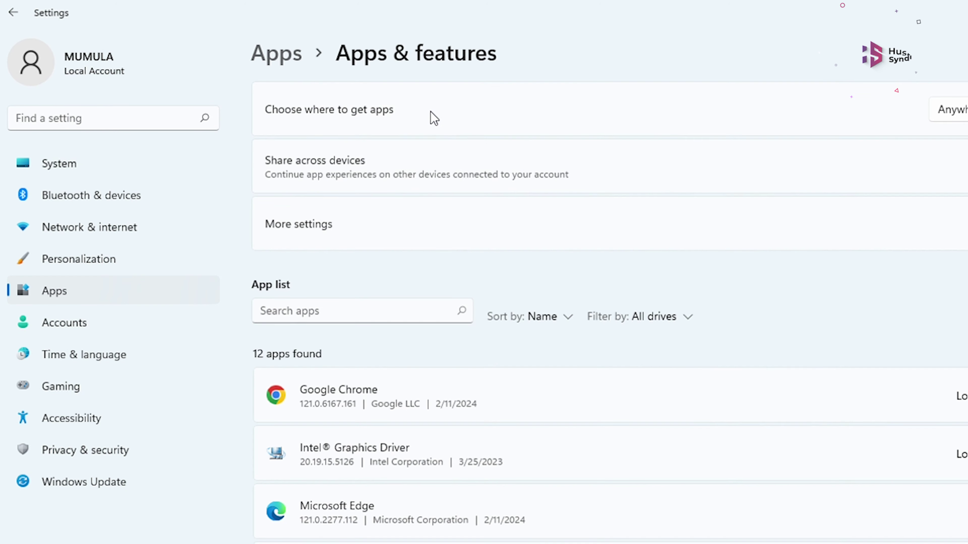
scroll(432, 117, down, 5)
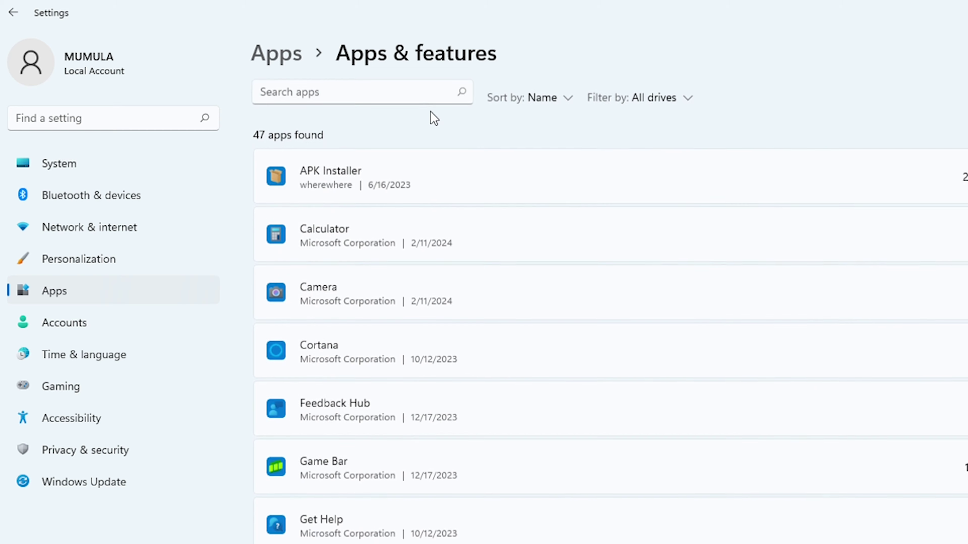
scroll(431, 112, up, 2)
click(916, 236)
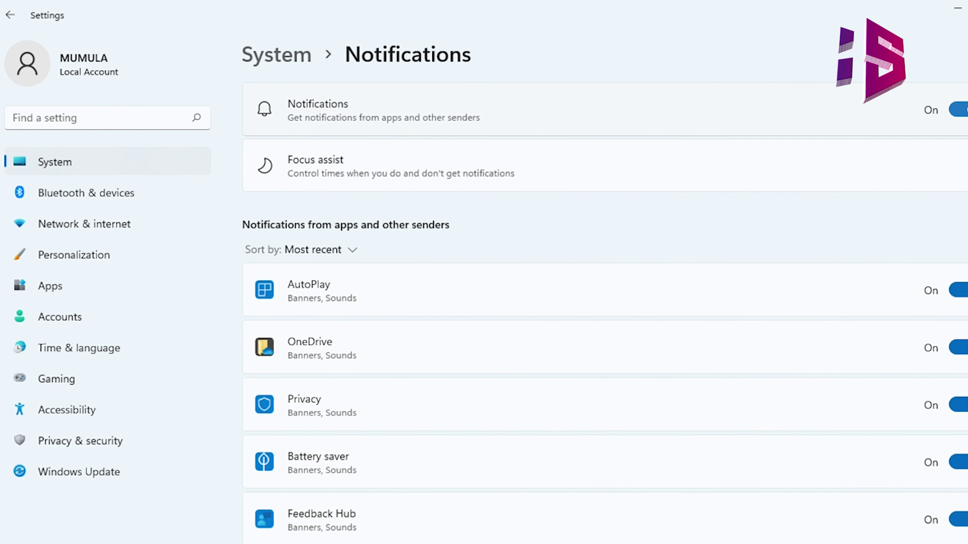
click(962, 110)
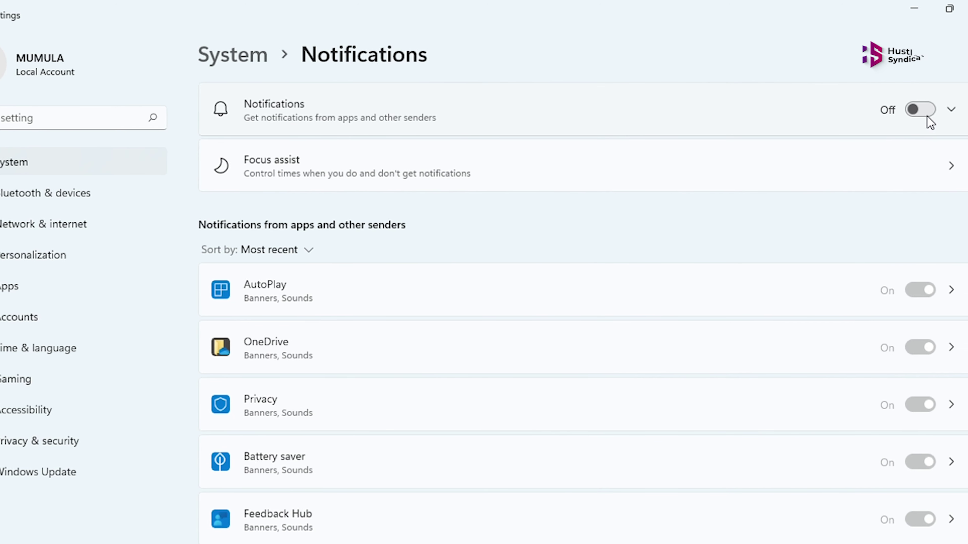
click(926, 111)
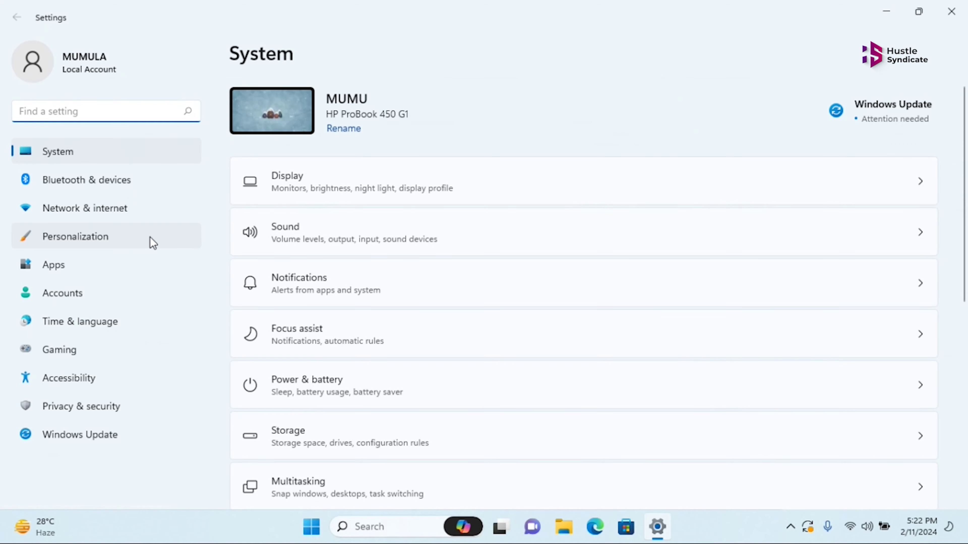
Expand Taskbar behaviors under Personalization and show the Left/Center taskbar alignment choices
click(153, 242)
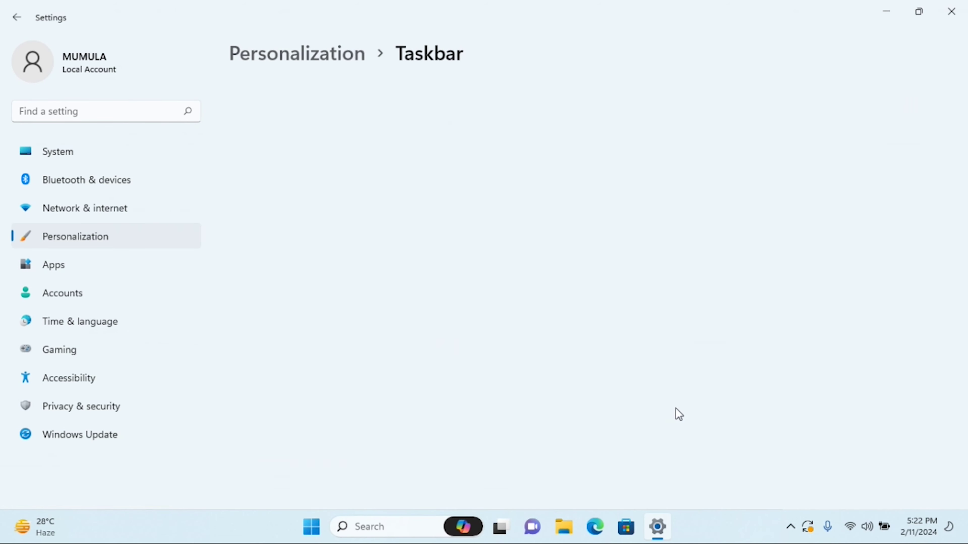
scroll(842, 393, down, 5)
click(842, 396)
scroll(843, 394, down, 4)
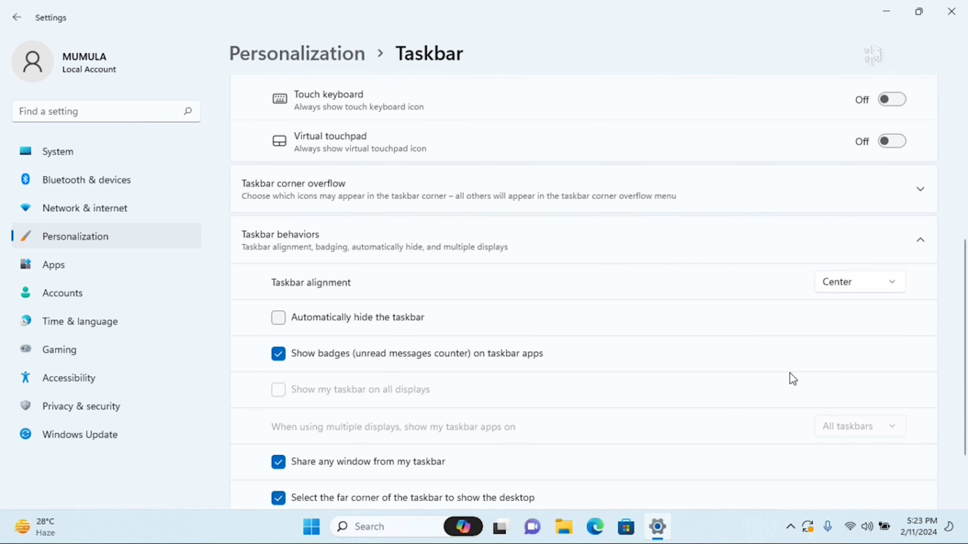
click(835, 286)
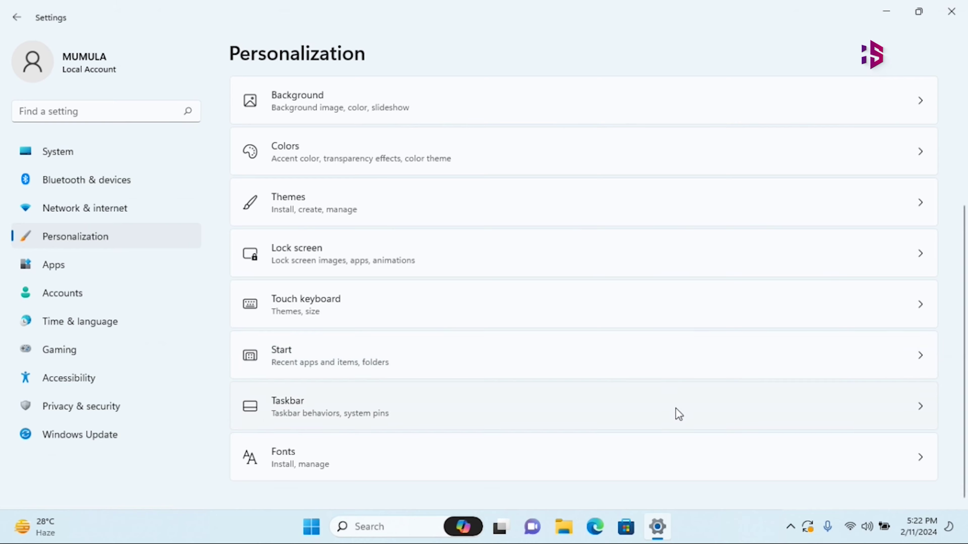
click(675, 408)
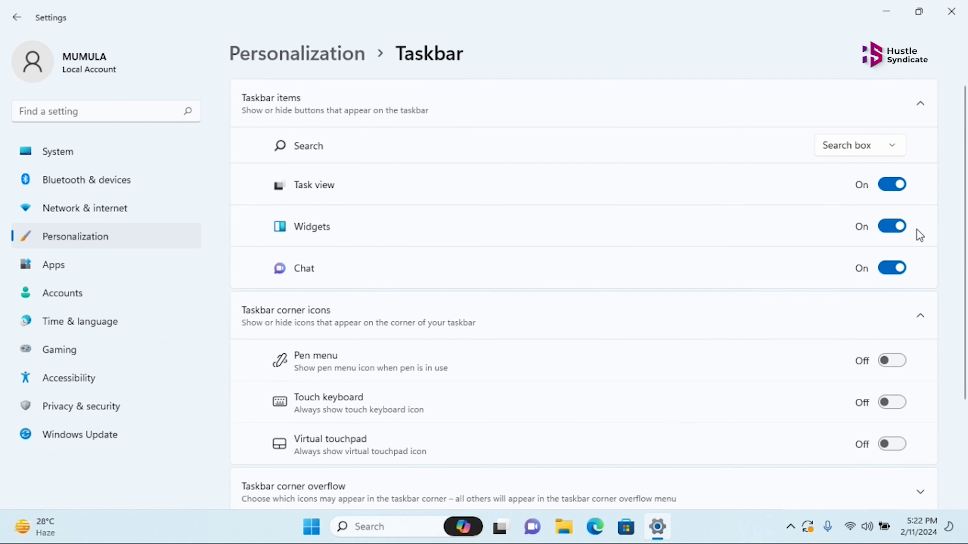